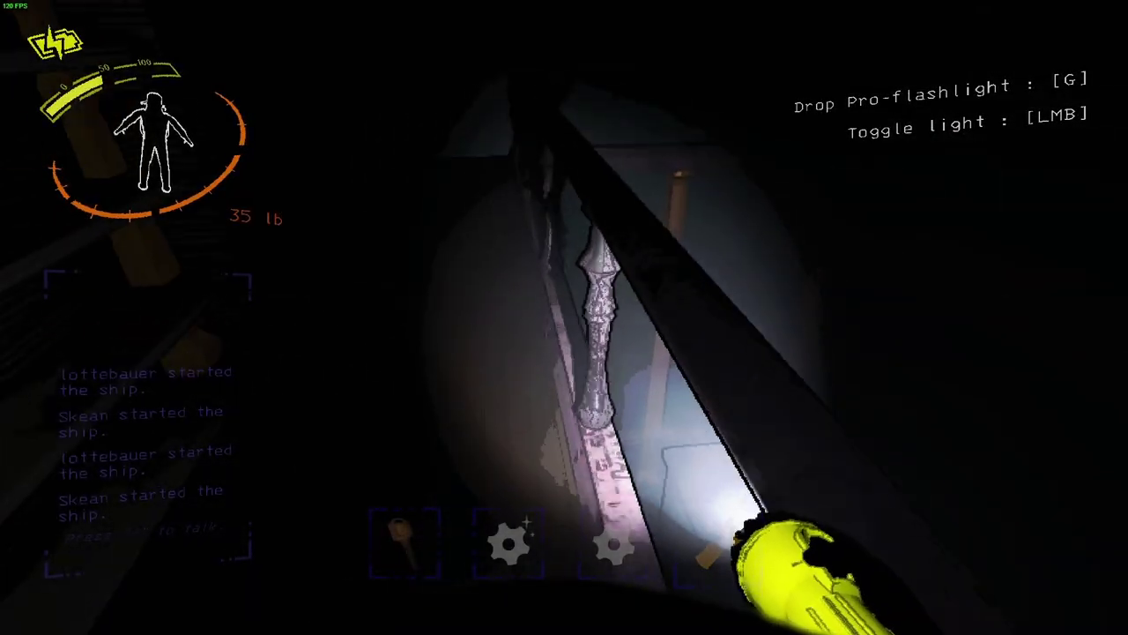
# Head away from the staircase, cycling the flashlight off and on, into the bookshelf room.
pyautogui.press('w')
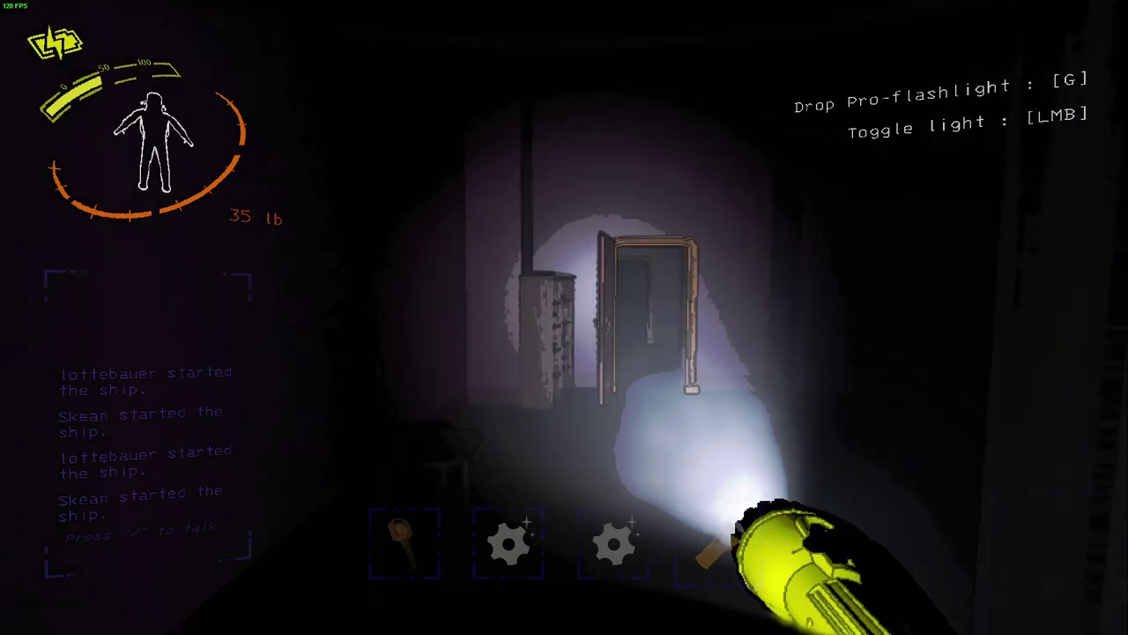
pyautogui.click(564, 317)
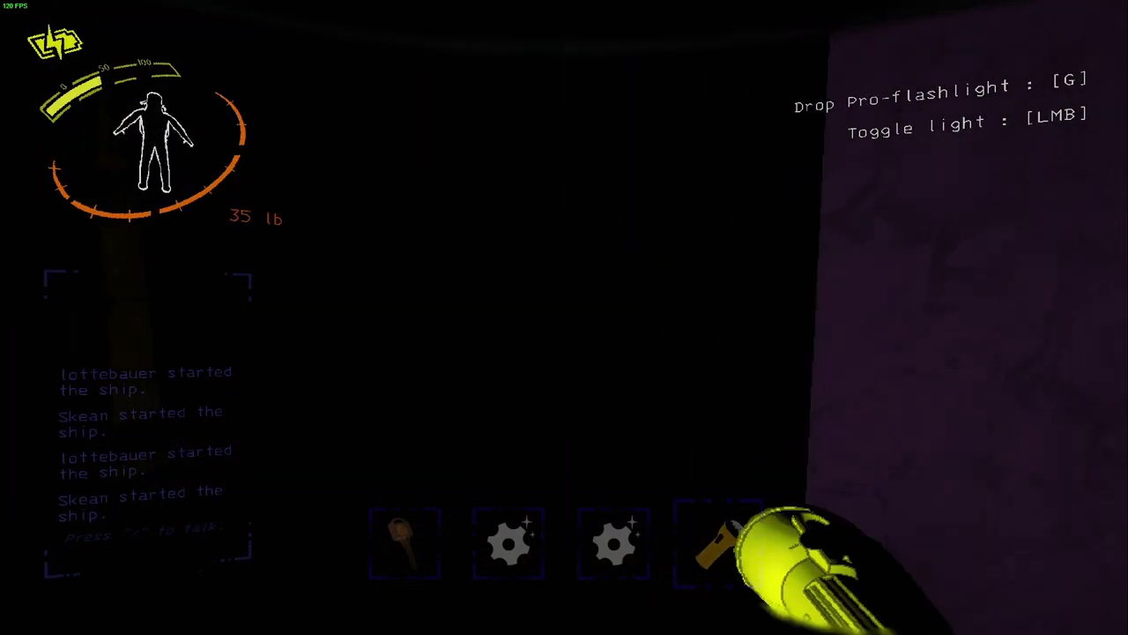
pyautogui.click(564, 318)
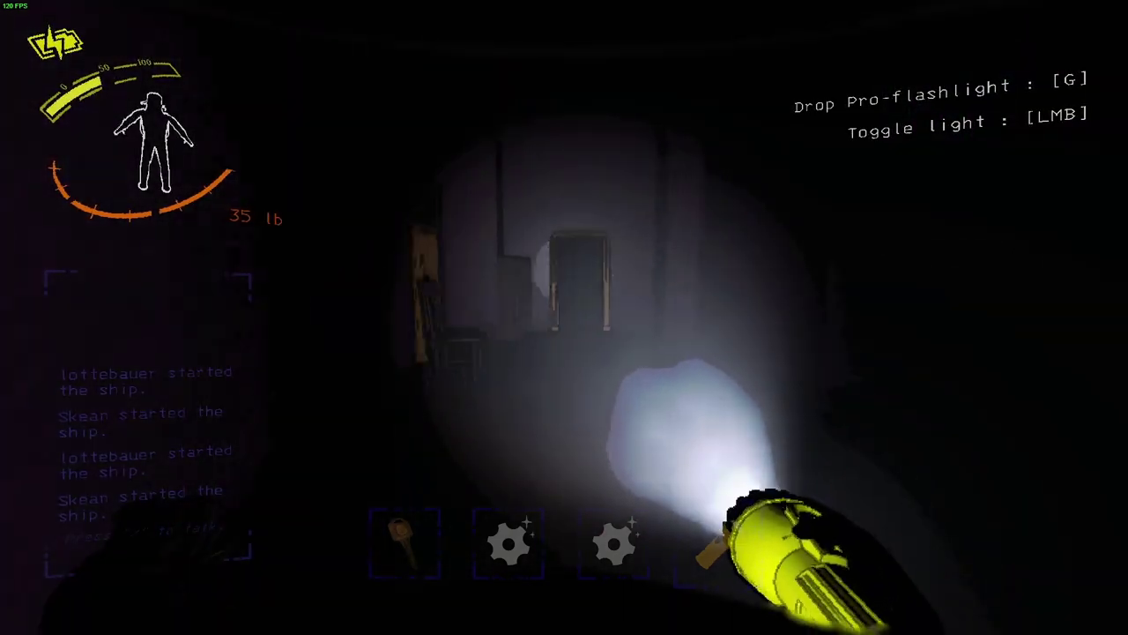
pyautogui.press('w')
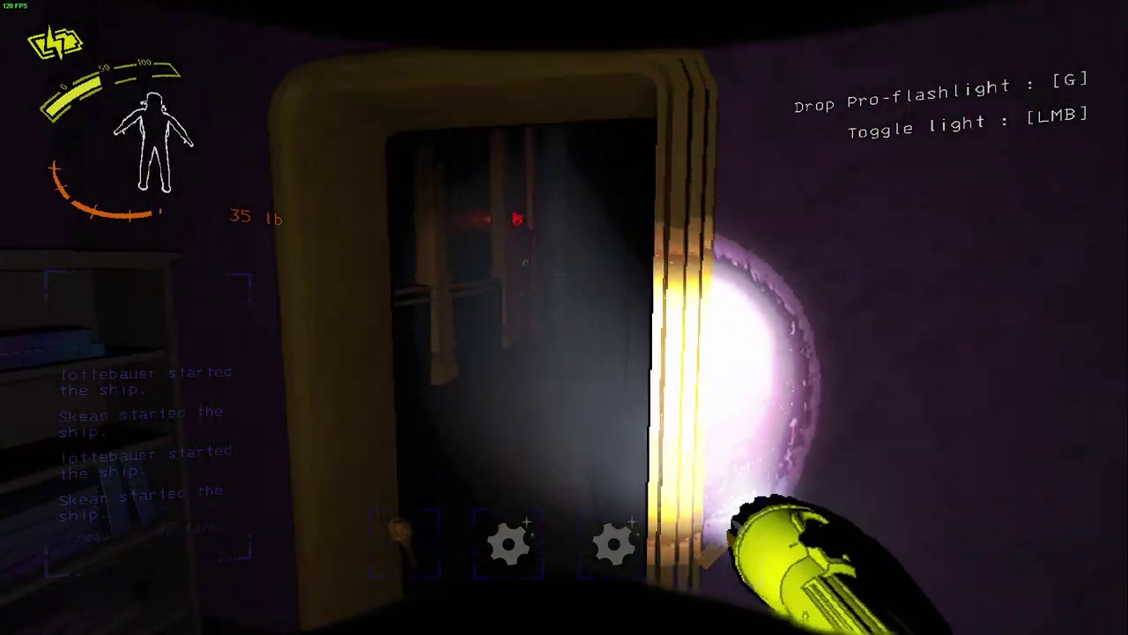
pyautogui.press('w')
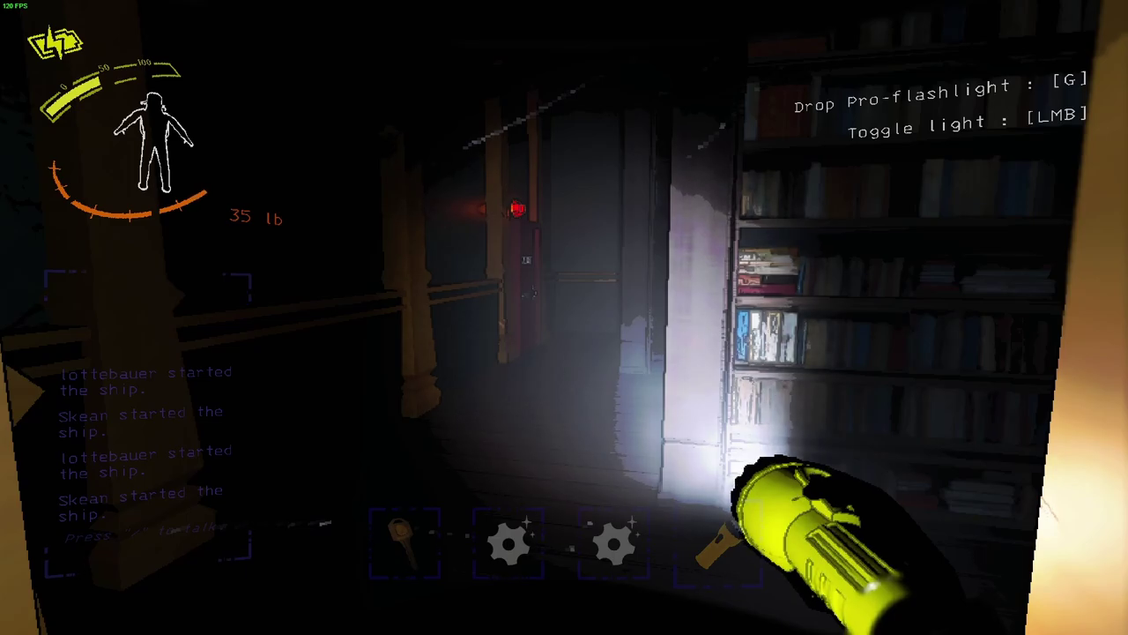
pyautogui.press('w')
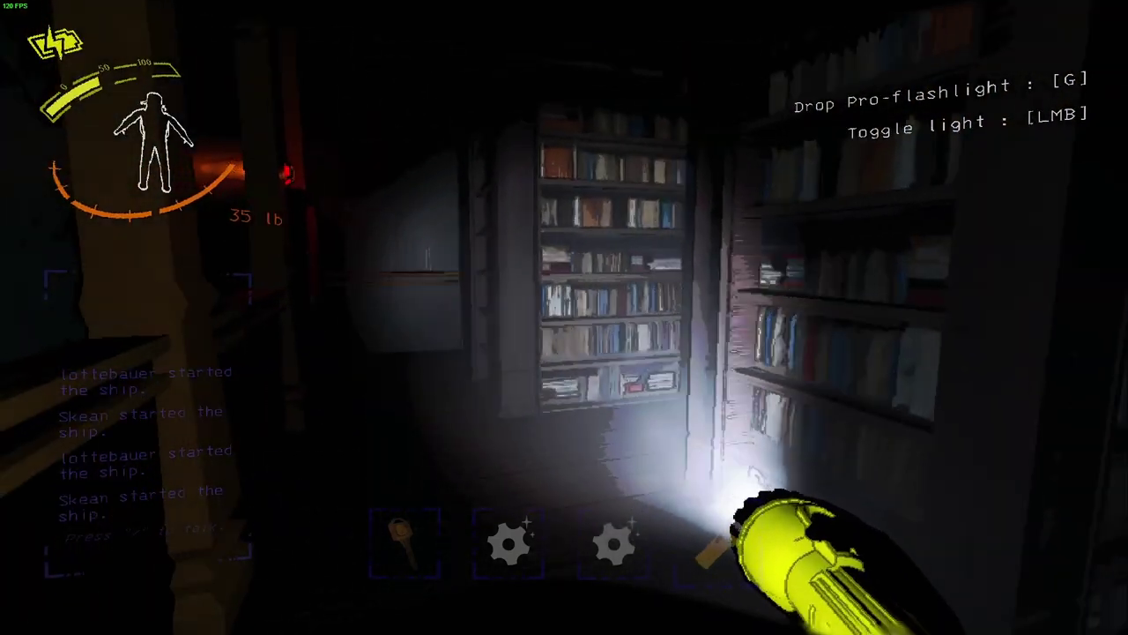
# Walk the bookshelf aisle past the two crewmates into the dim hallway, flicking the flashlight.
pyautogui.press('w')
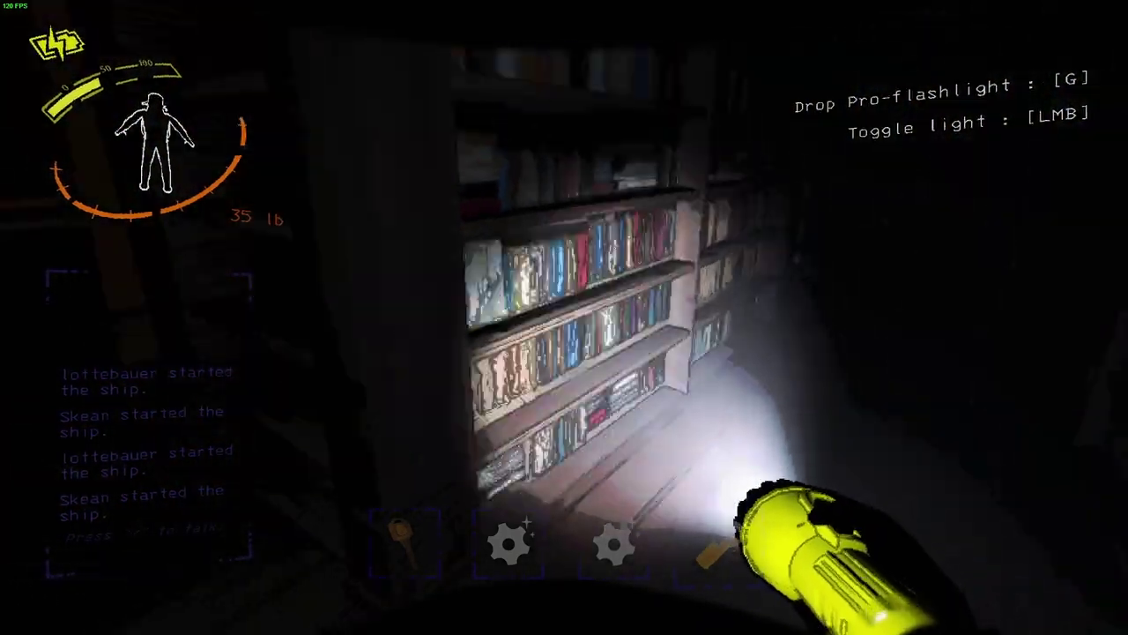
pyautogui.press('w')
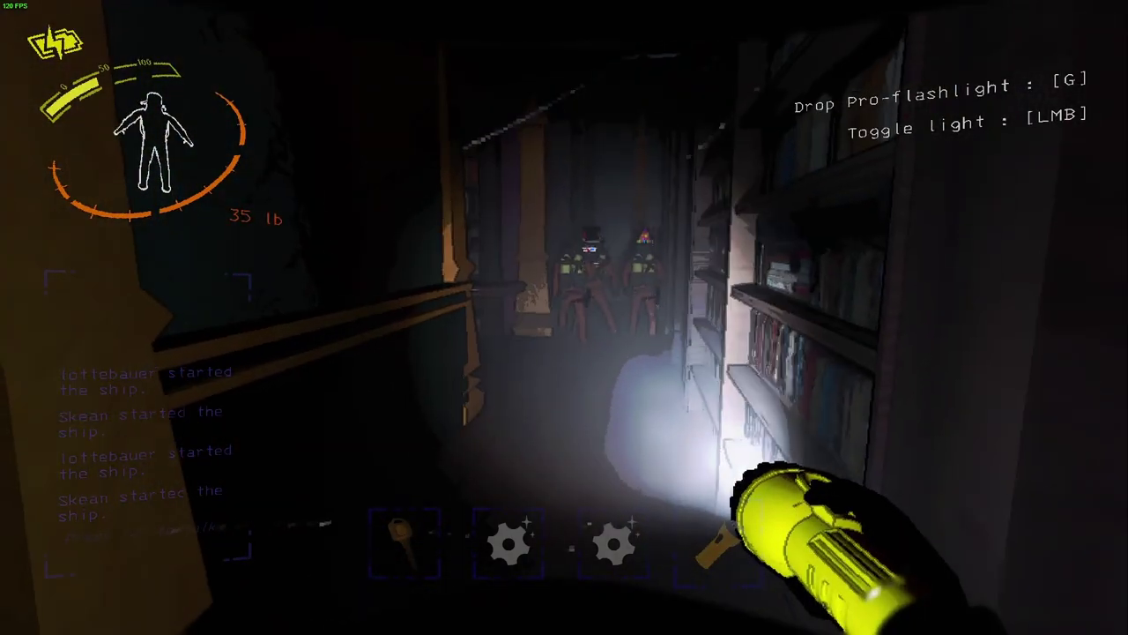
pyautogui.click(564, 317)
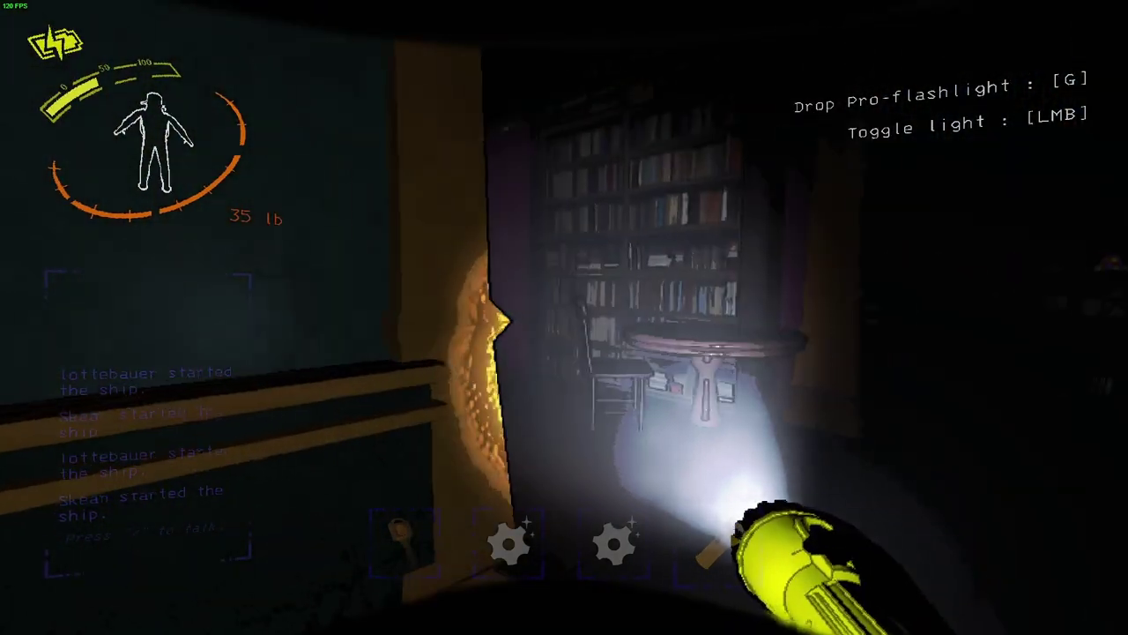
pyautogui.press('w')
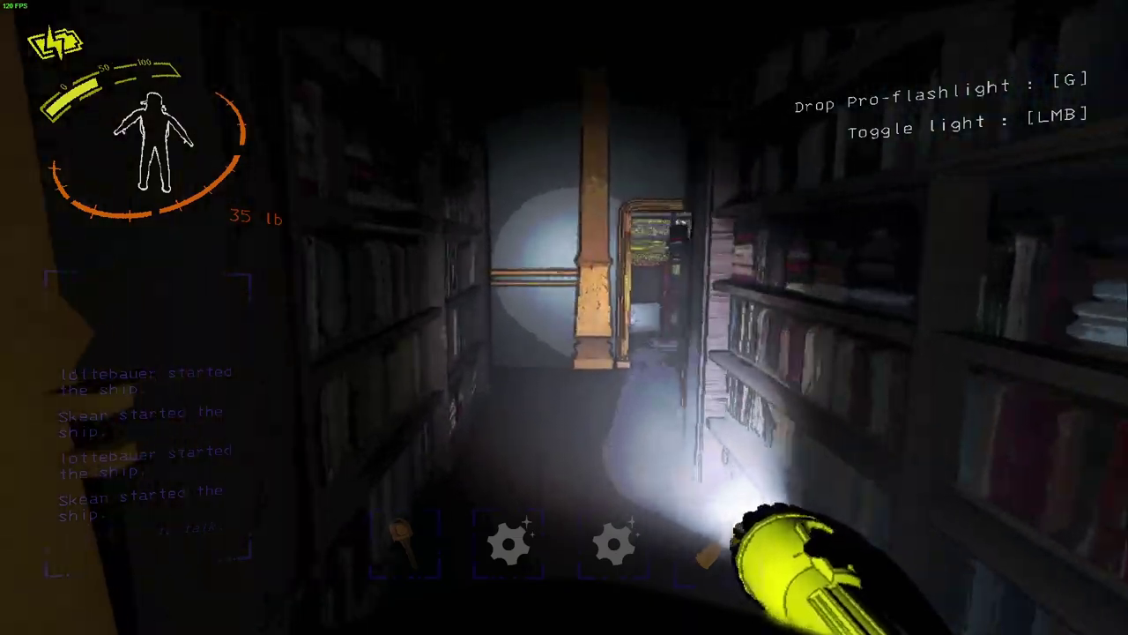
pyautogui.press('w')
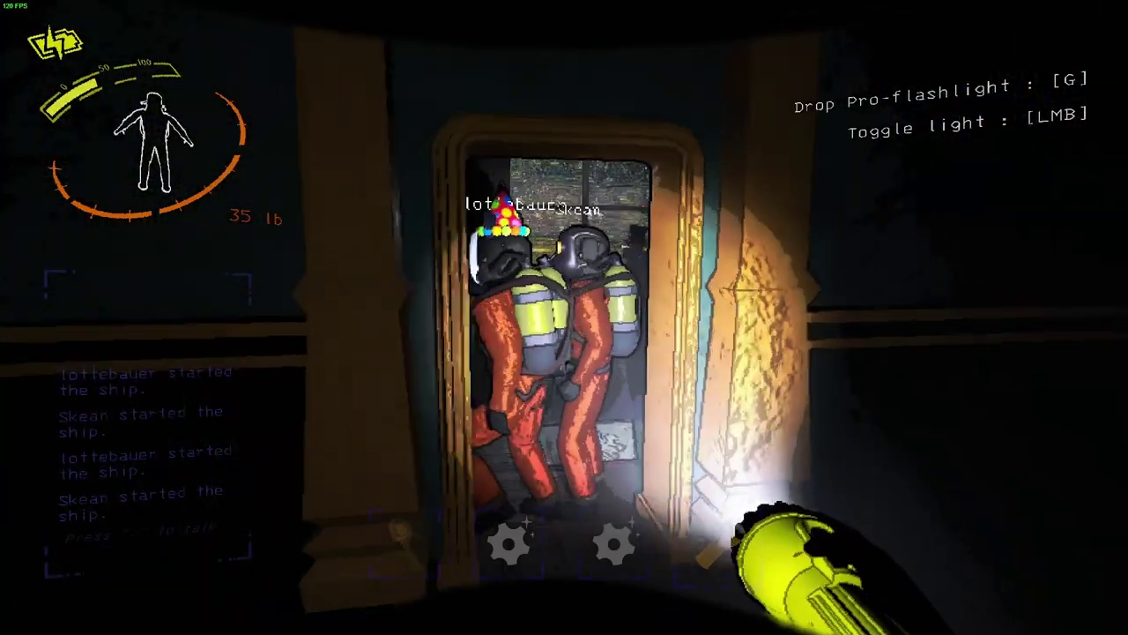
pyautogui.press('w')
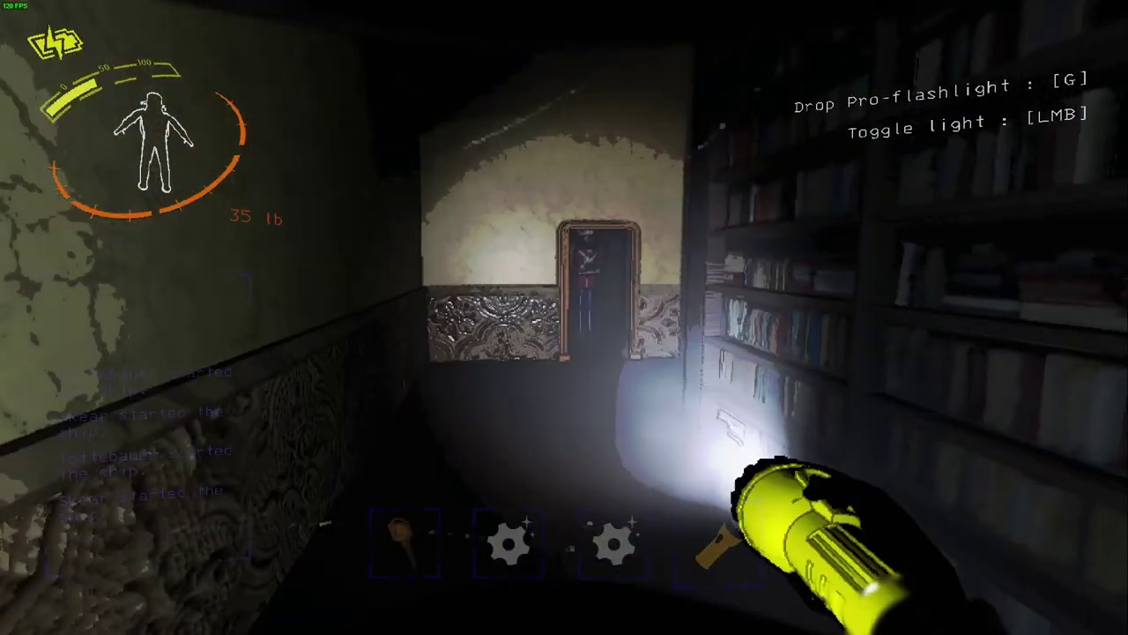
pyautogui.press('s')
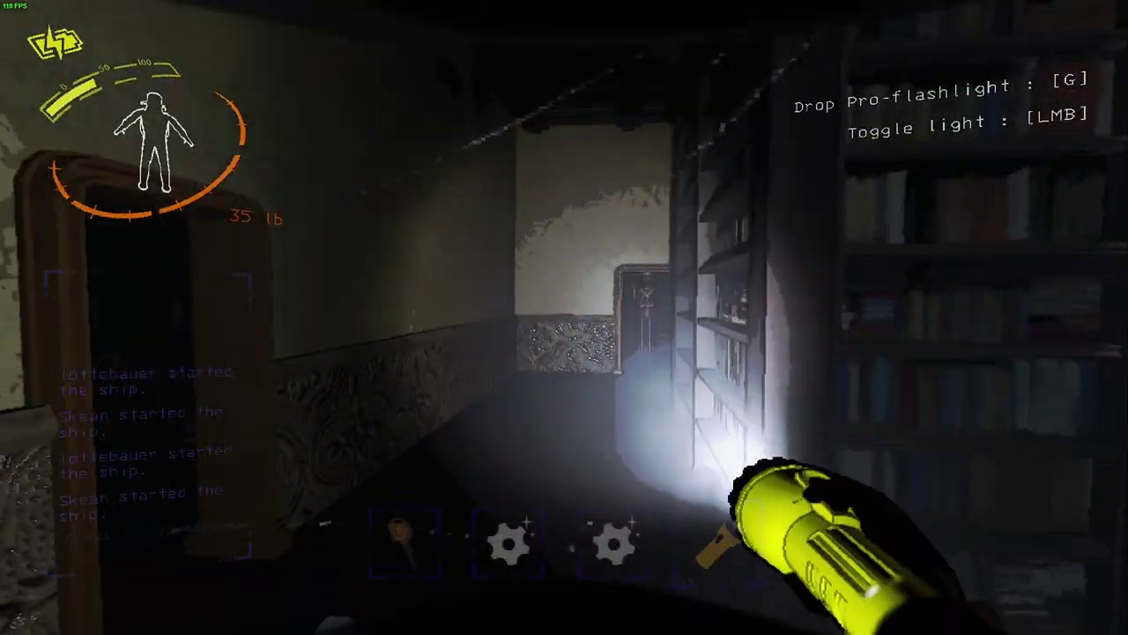
# Walk the hallway through the ornate-wall doorway and dark corridor, then hold E at the FIRE EXIT.
pyautogui.press('w')
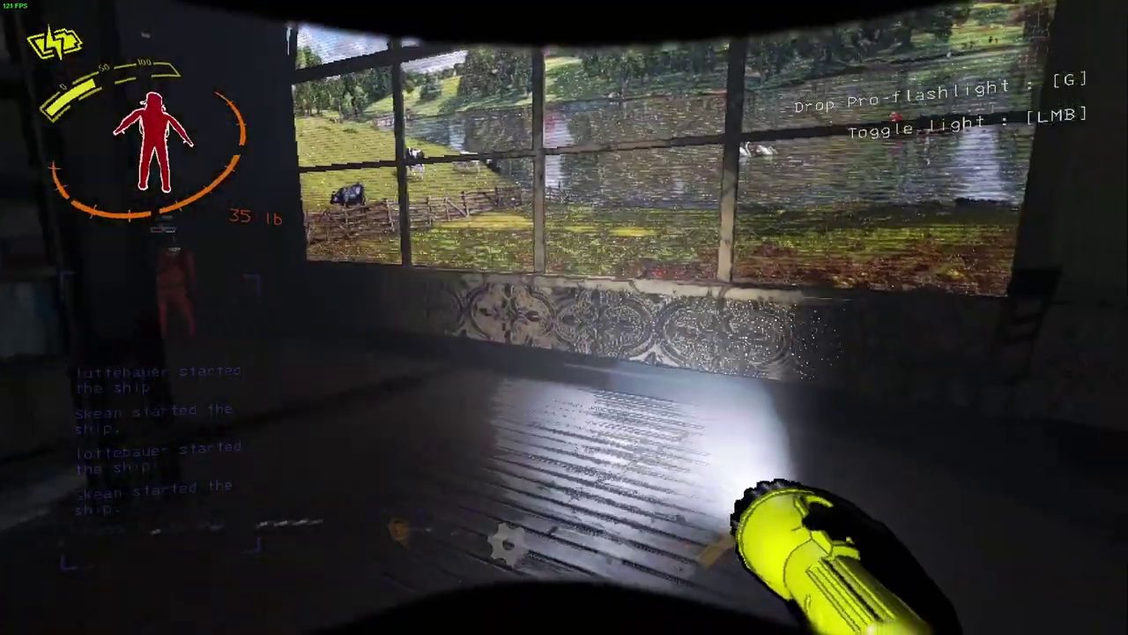
pyautogui.press('w')
pyautogui.press('w')
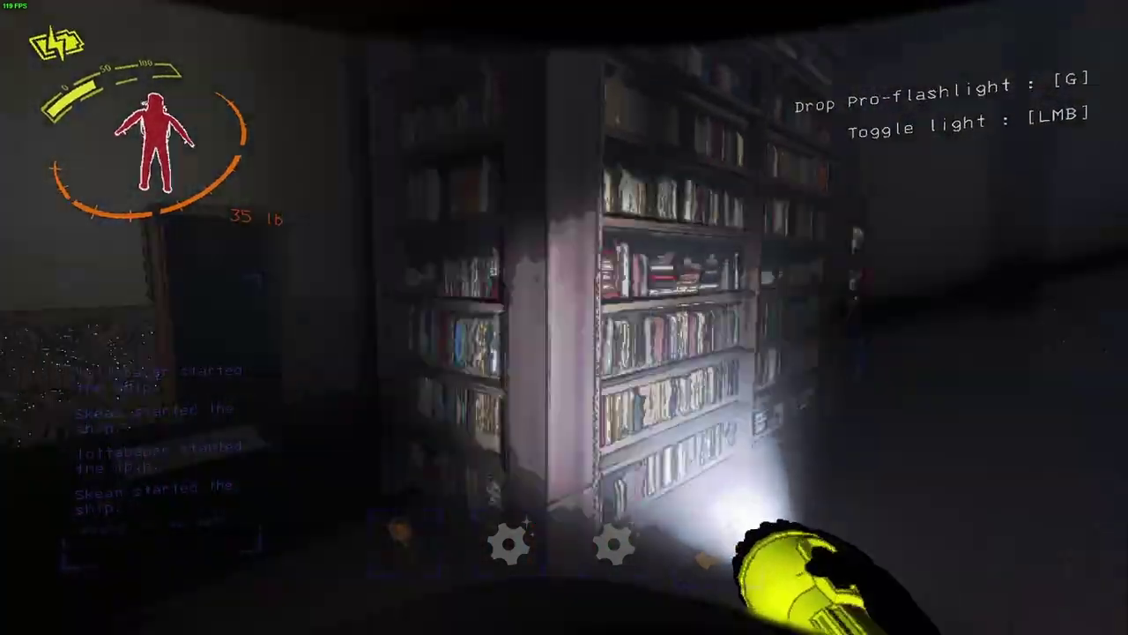
pyautogui.press('w')
pyautogui.press('w')
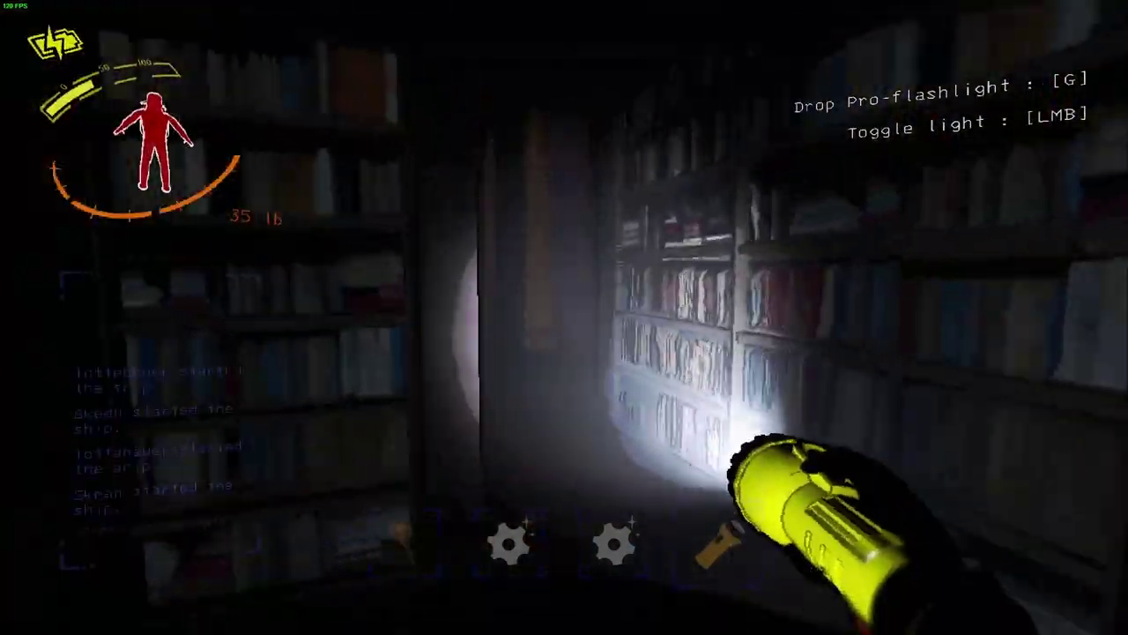
pyautogui.press('w')
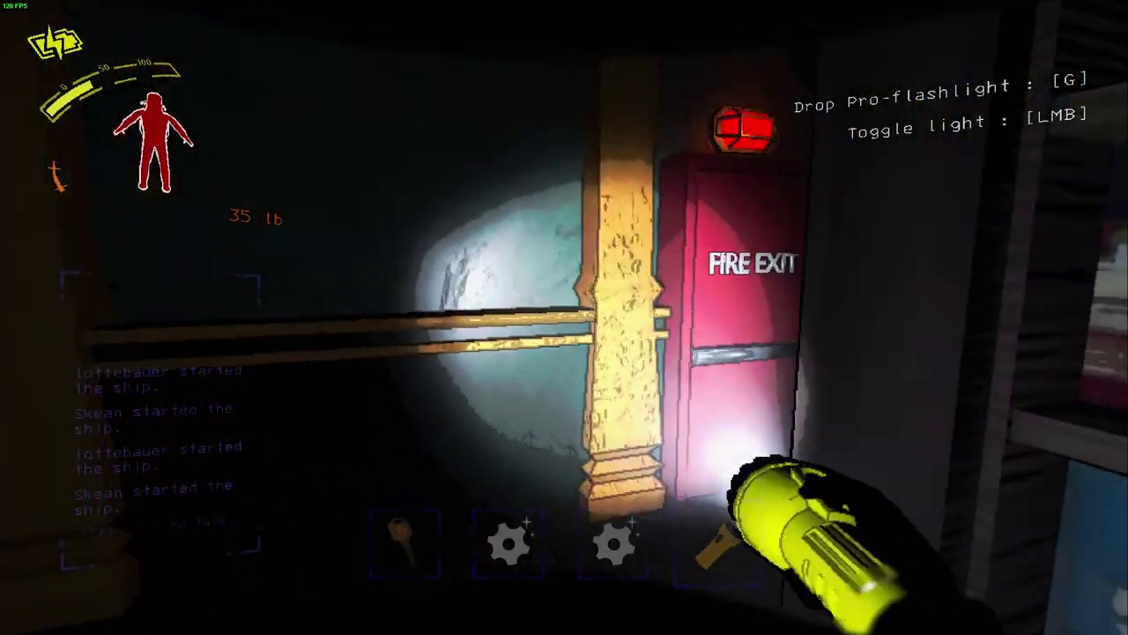
pyautogui.press('w')
pyautogui.press('e')
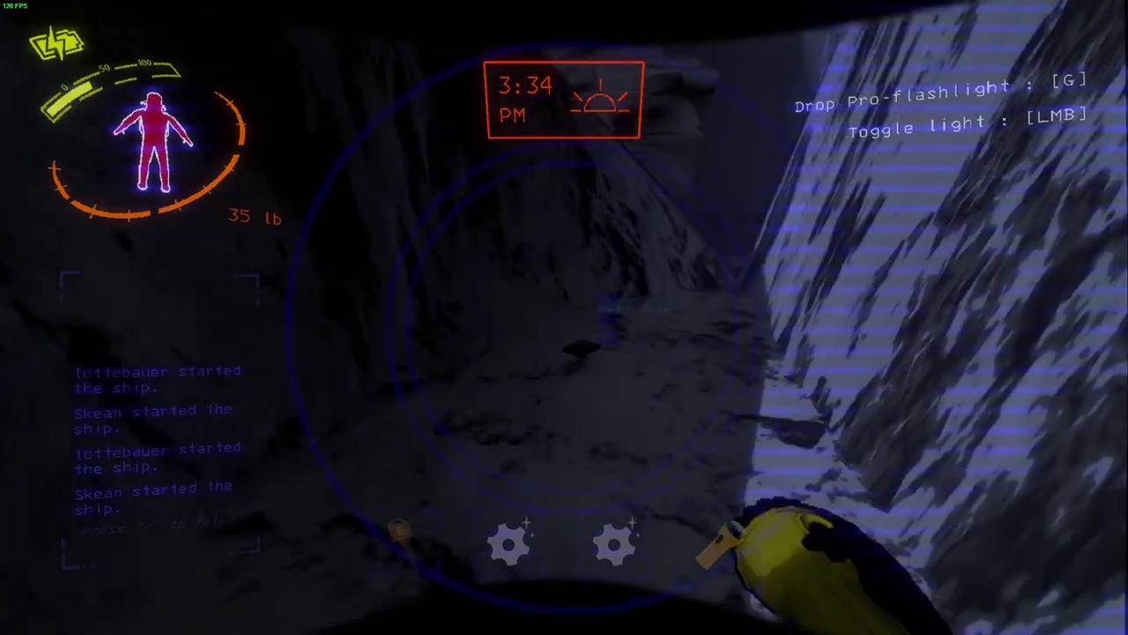
# Pick up the data chip journal entry, then flash the flashlight over the rocks and ground.
pyautogui.press('e')
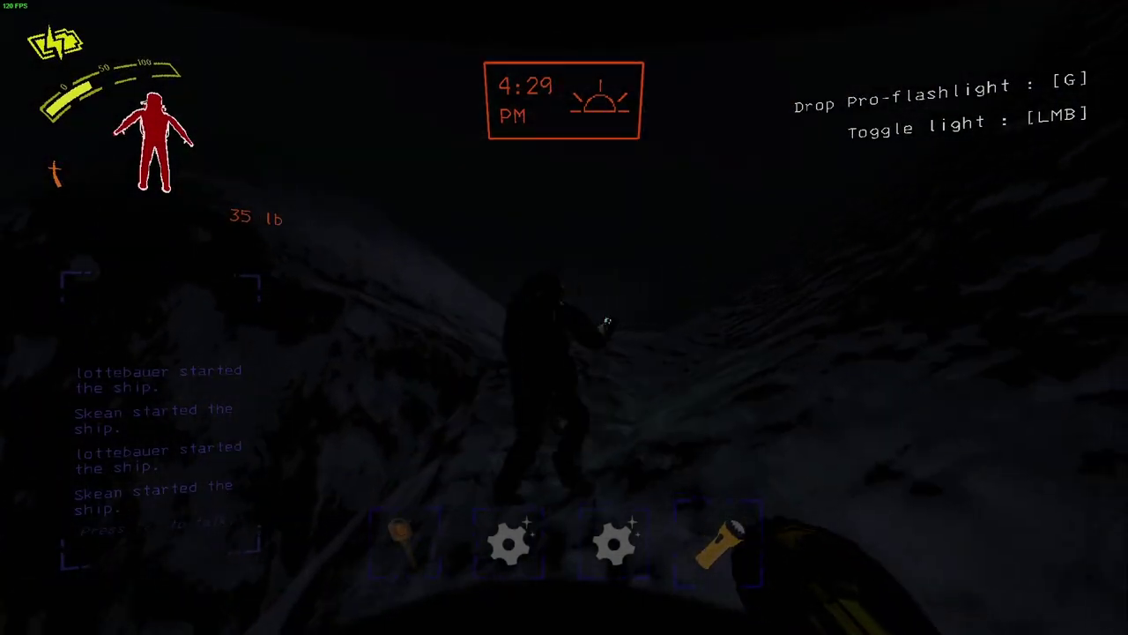
pyautogui.click(564, 317)
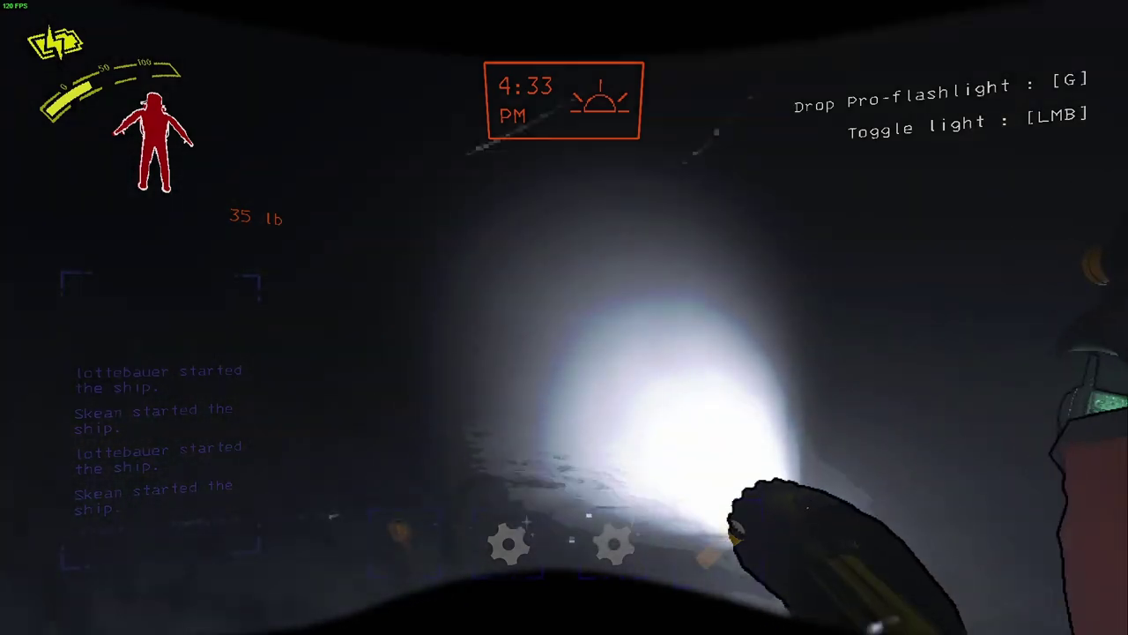
pyautogui.click(564, 318)
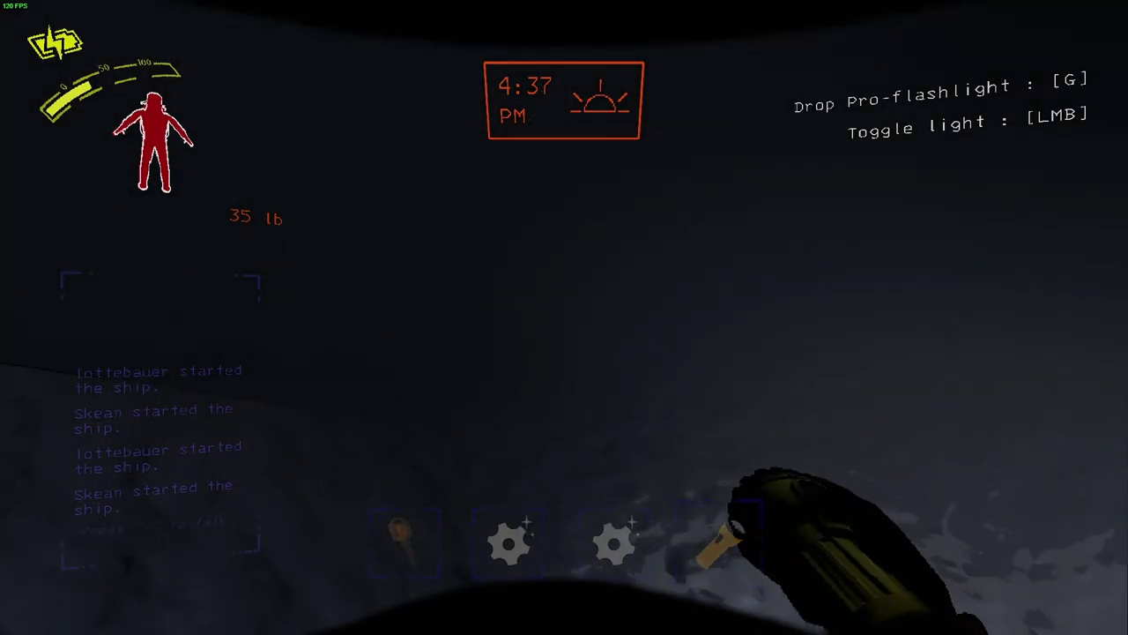
pyautogui.click(565, 318)
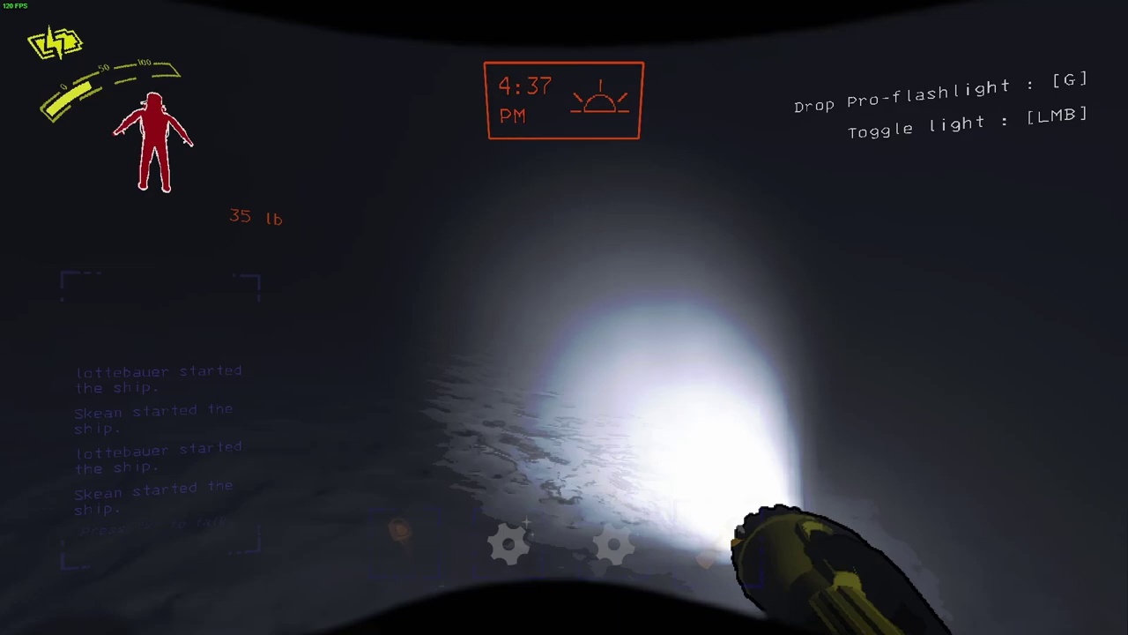
pyautogui.click(564, 318)
pyautogui.click(564, 317)
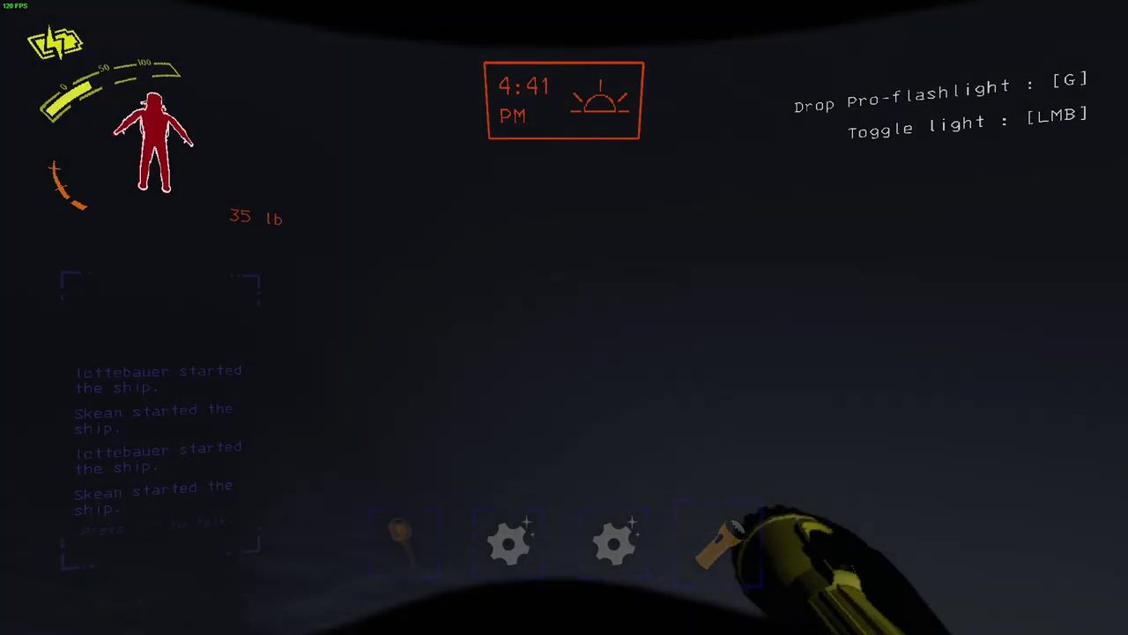
# Keep flickering the flashlight across the dark snow until standing behind the crewmate.
pyautogui.click(564, 317)
pyautogui.click(564, 317)
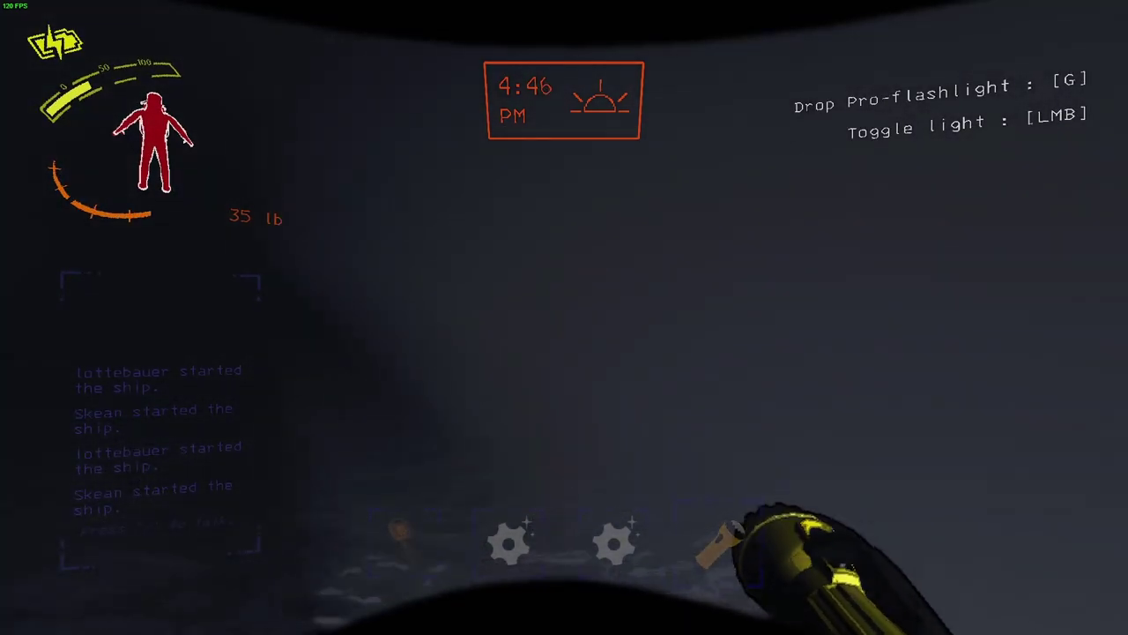
pyautogui.click(564, 318)
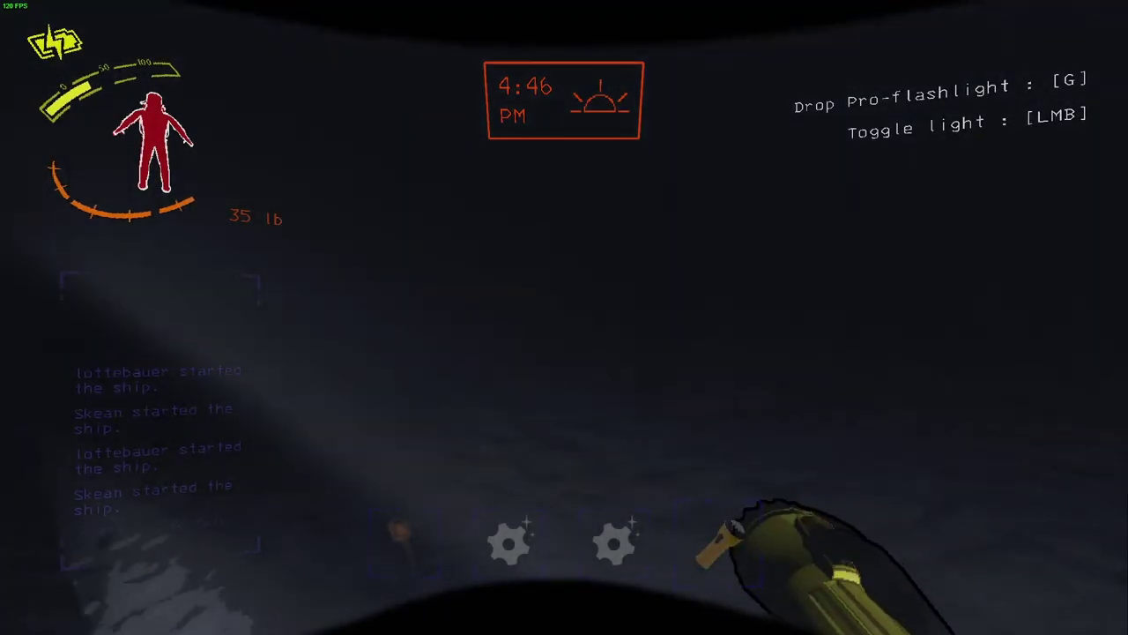
pyautogui.click(564, 317)
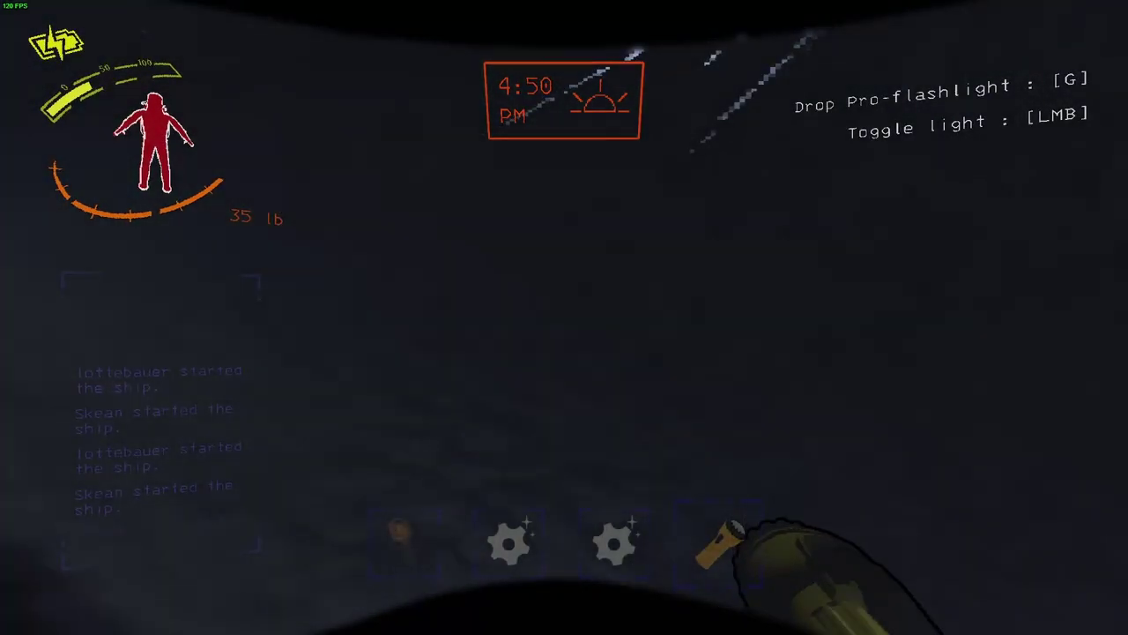
pyautogui.click(564, 317)
pyautogui.click(564, 317)
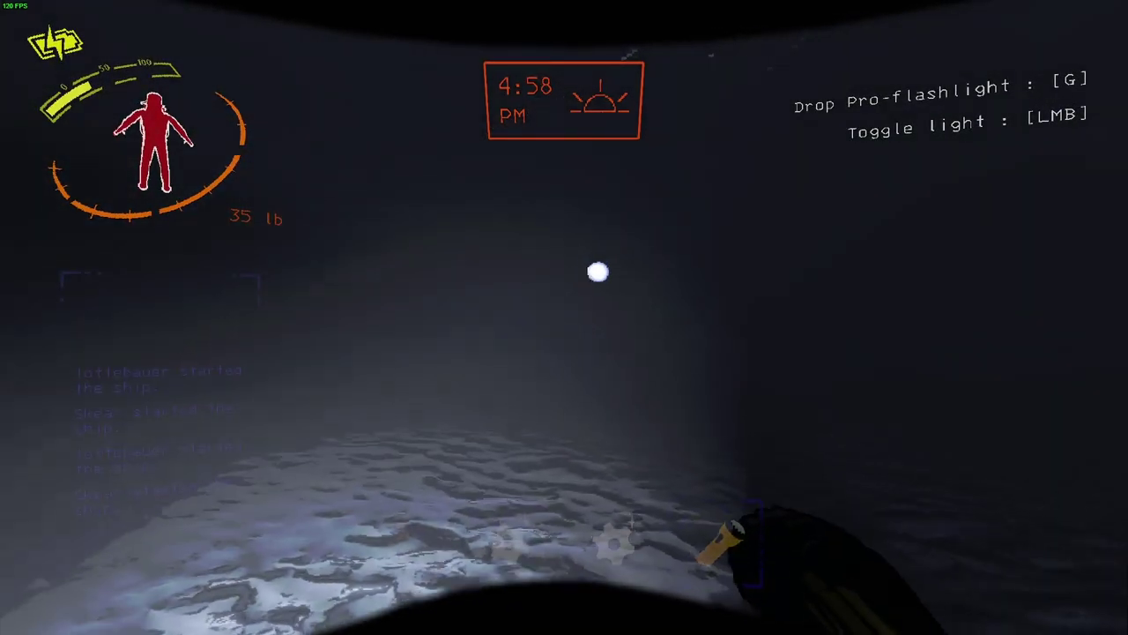
pyautogui.click(565, 318)
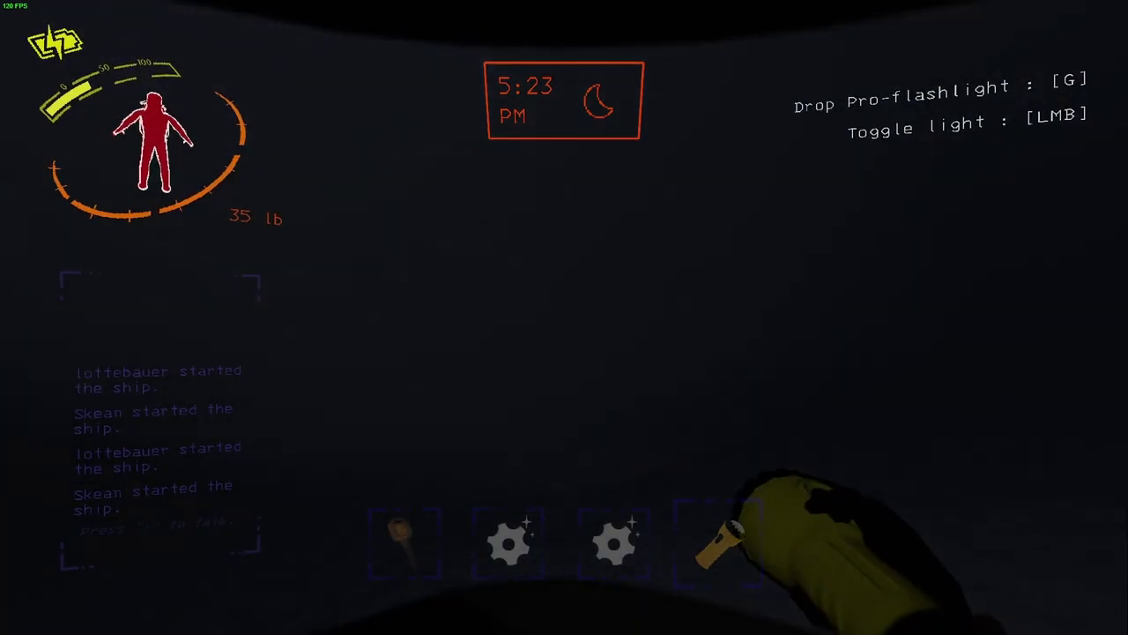
# Flicker the flashlight over the snowy ground near the crewmate and onto a rock wall.
pyautogui.click(564, 317)
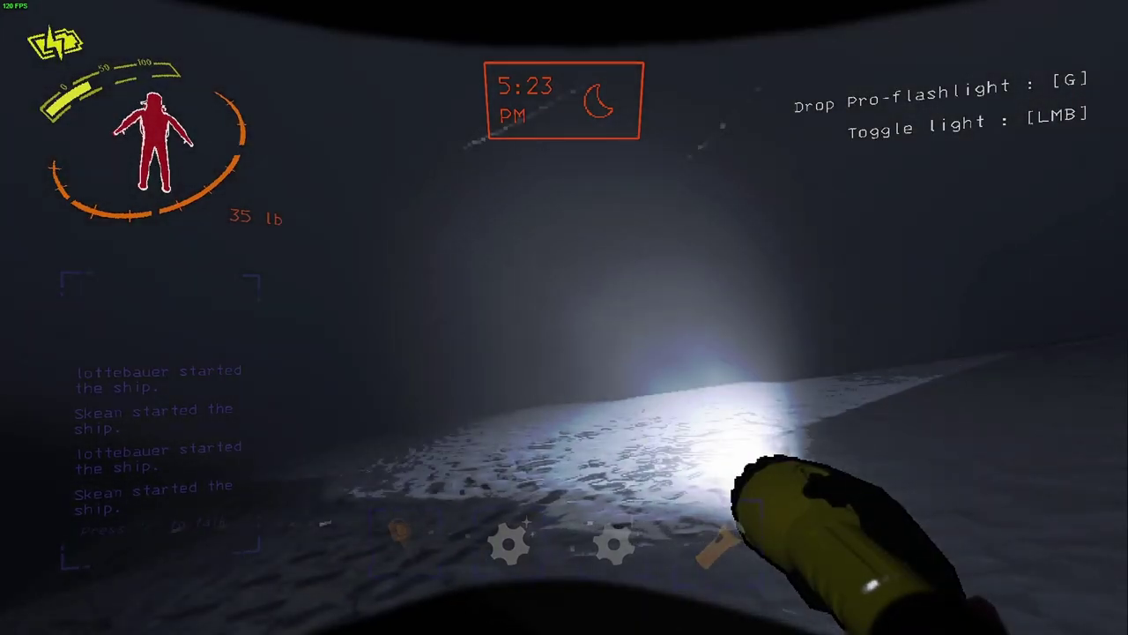
pyautogui.click(564, 317)
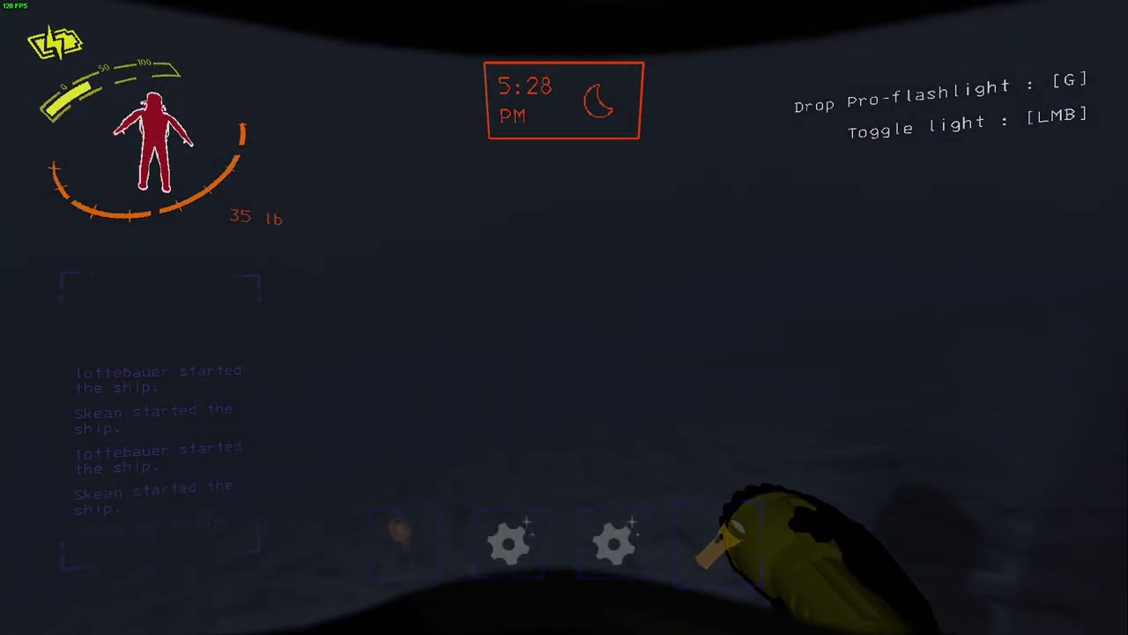
pyautogui.click(564, 318)
pyautogui.click(564, 317)
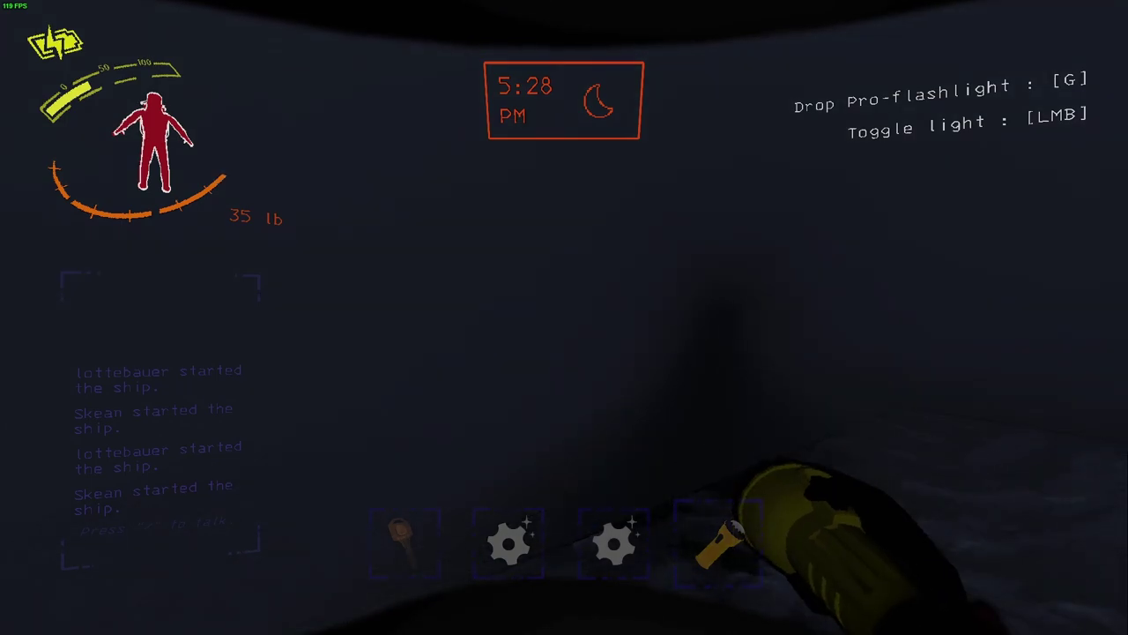
pyautogui.click(564, 318)
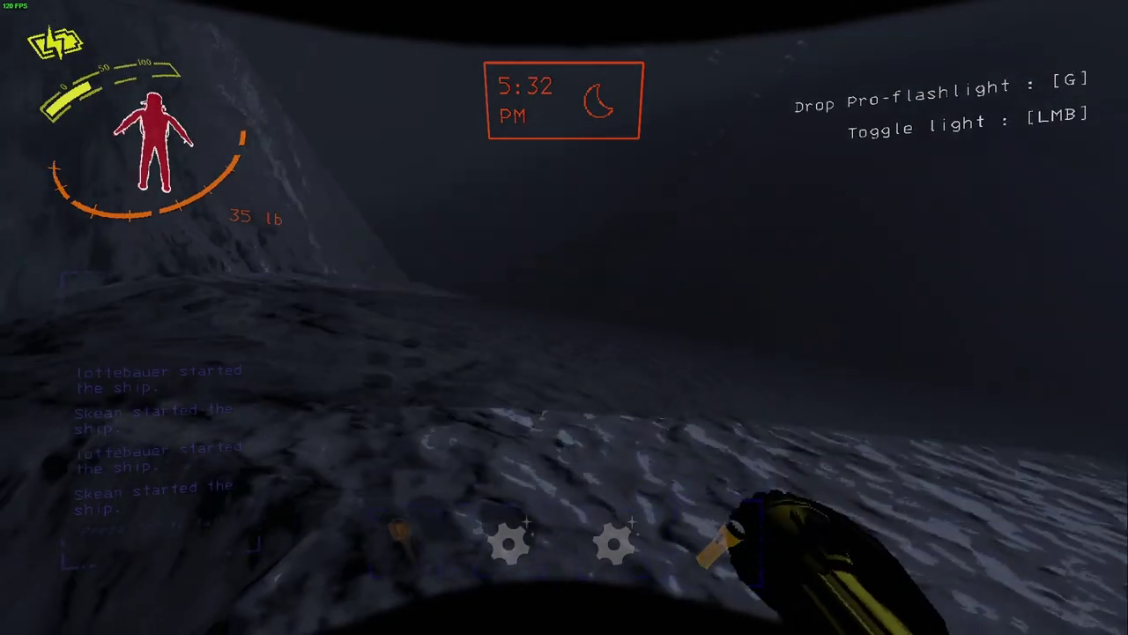
pyautogui.click(564, 318)
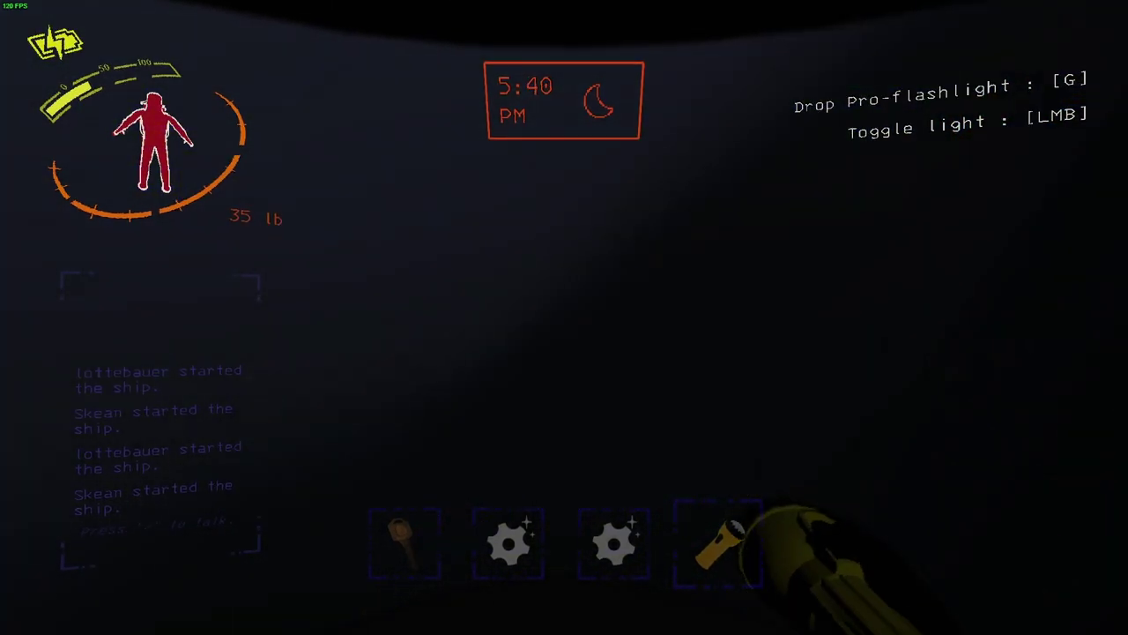
pyautogui.click(564, 318)
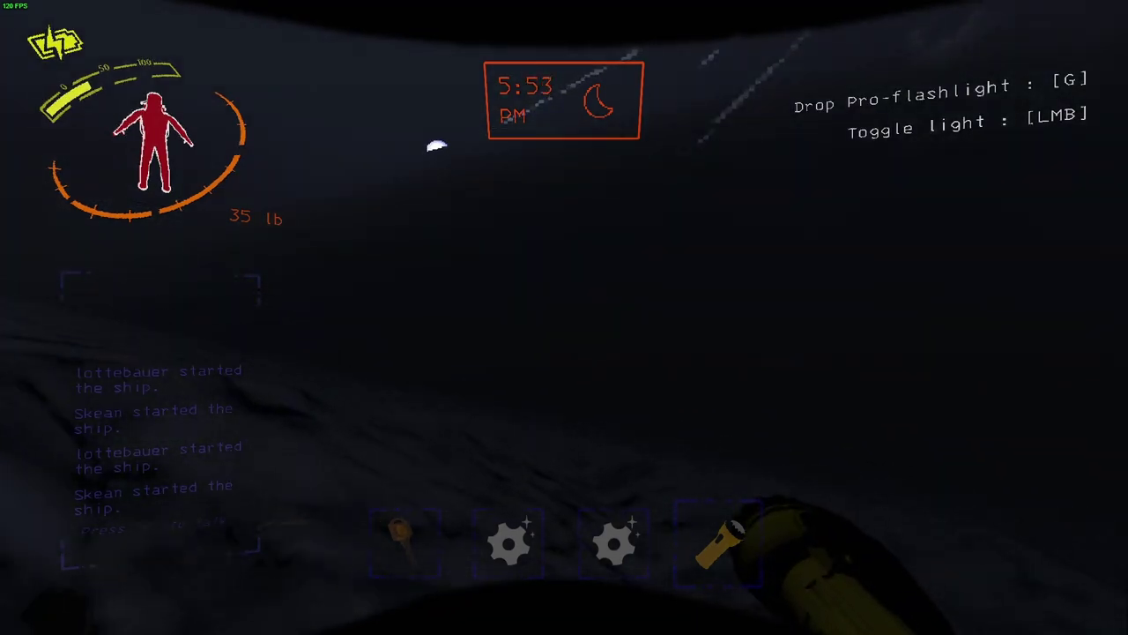
# Light up the rocky terrain, leave the flashlight on, and walk into the rocky tunnel.
pyautogui.click(564, 317)
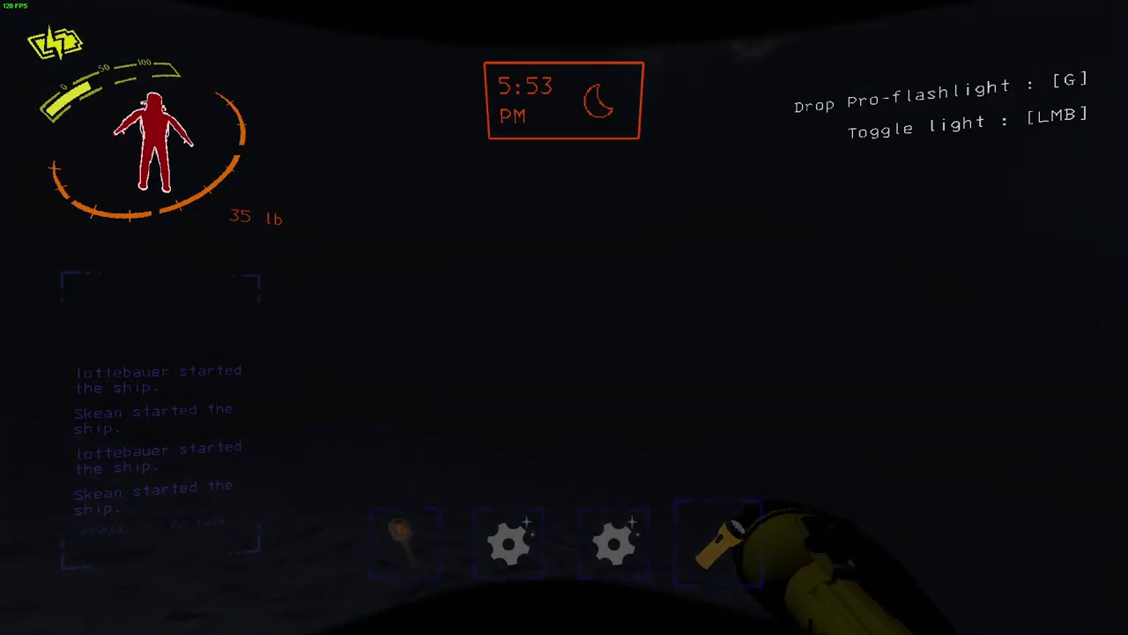
pyautogui.click(565, 317)
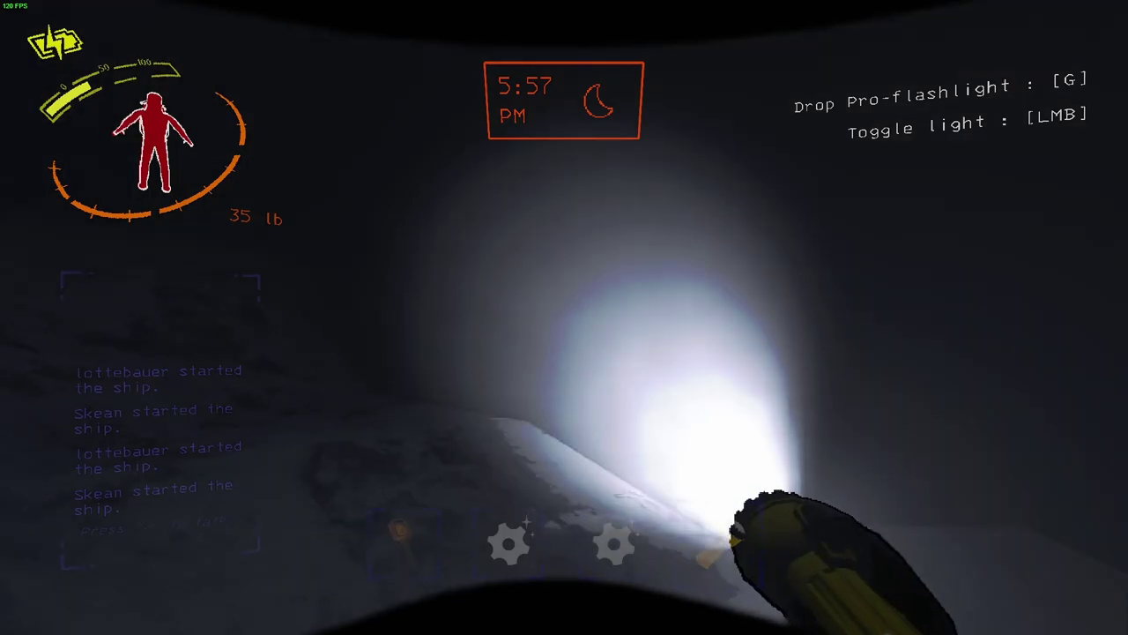
pyautogui.click(564, 318)
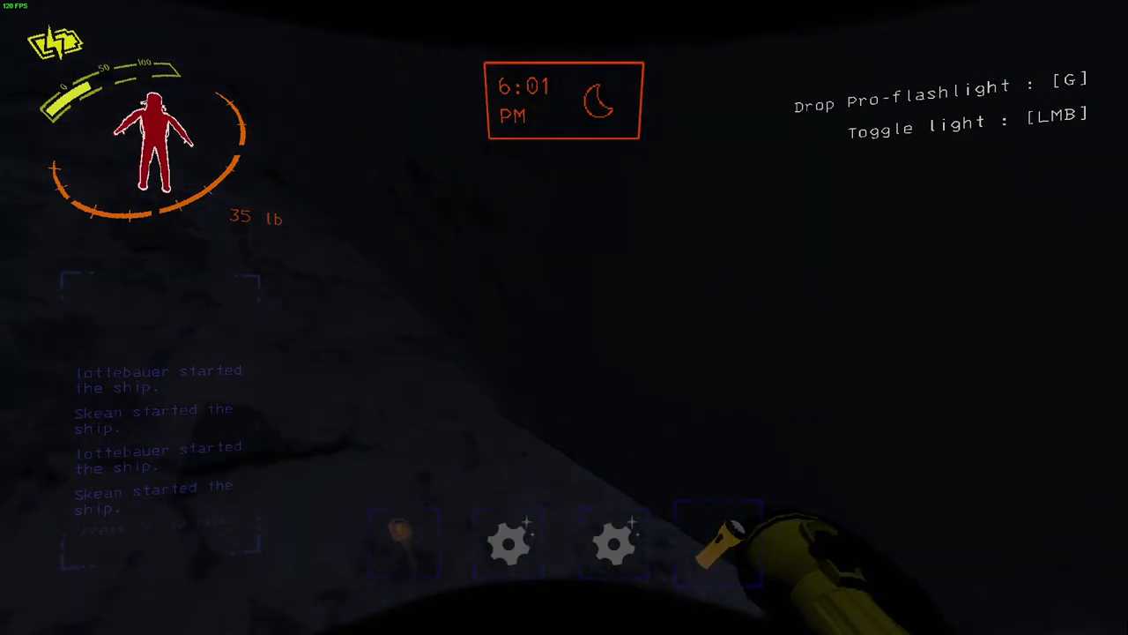
pyautogui.click(564, 318)
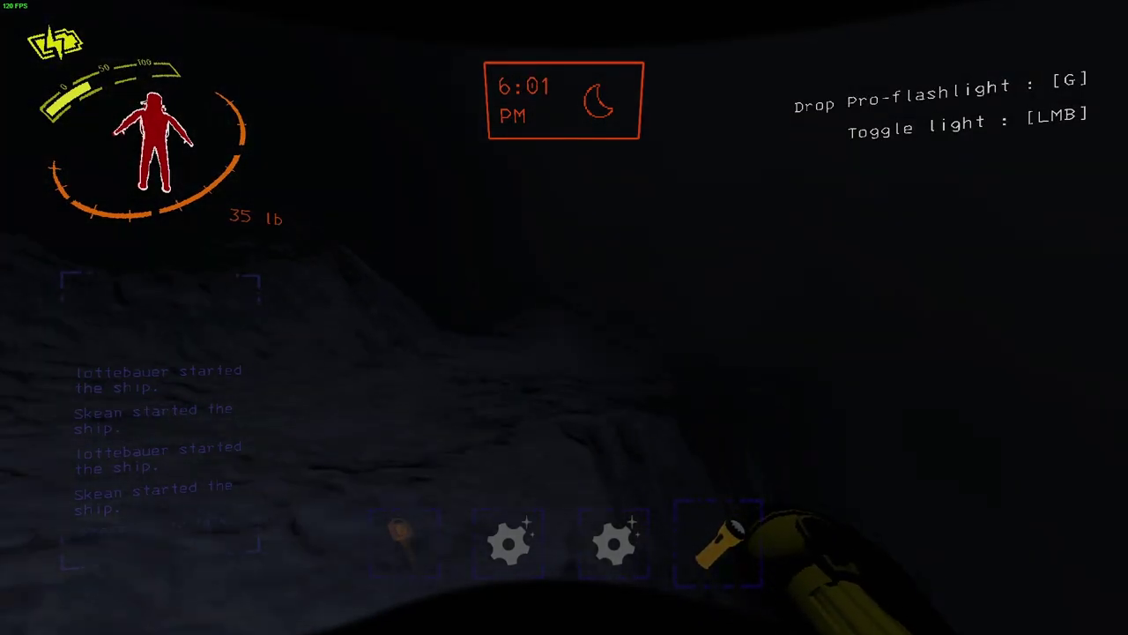
pyautogui.click(564, 318)
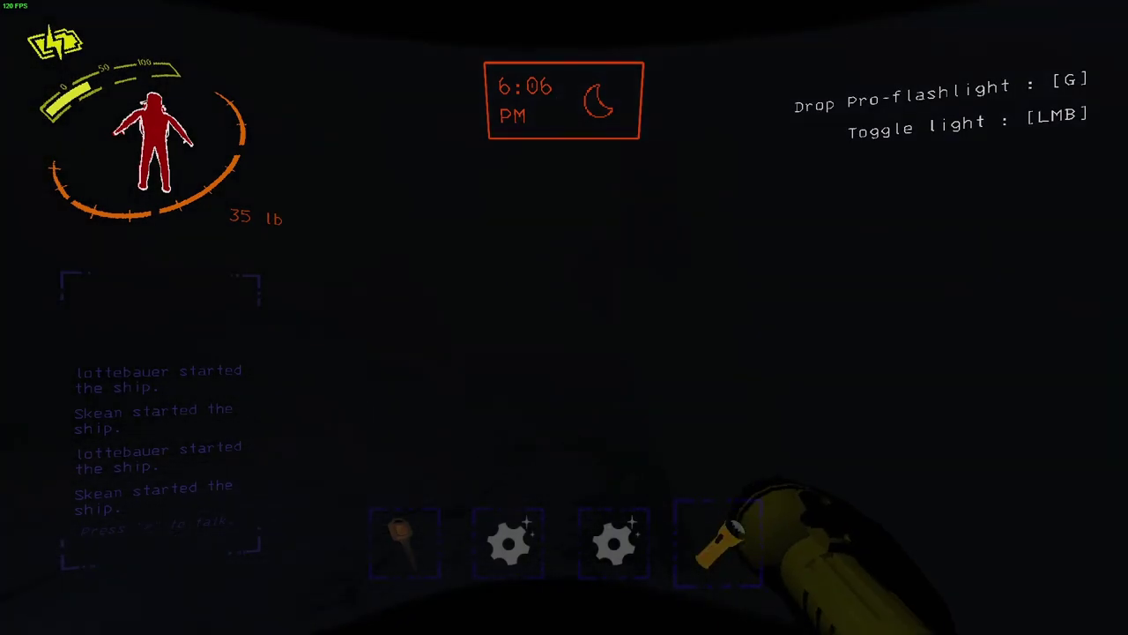
pyautogui.click(564, 317)
pyautogui.click(564, 318)
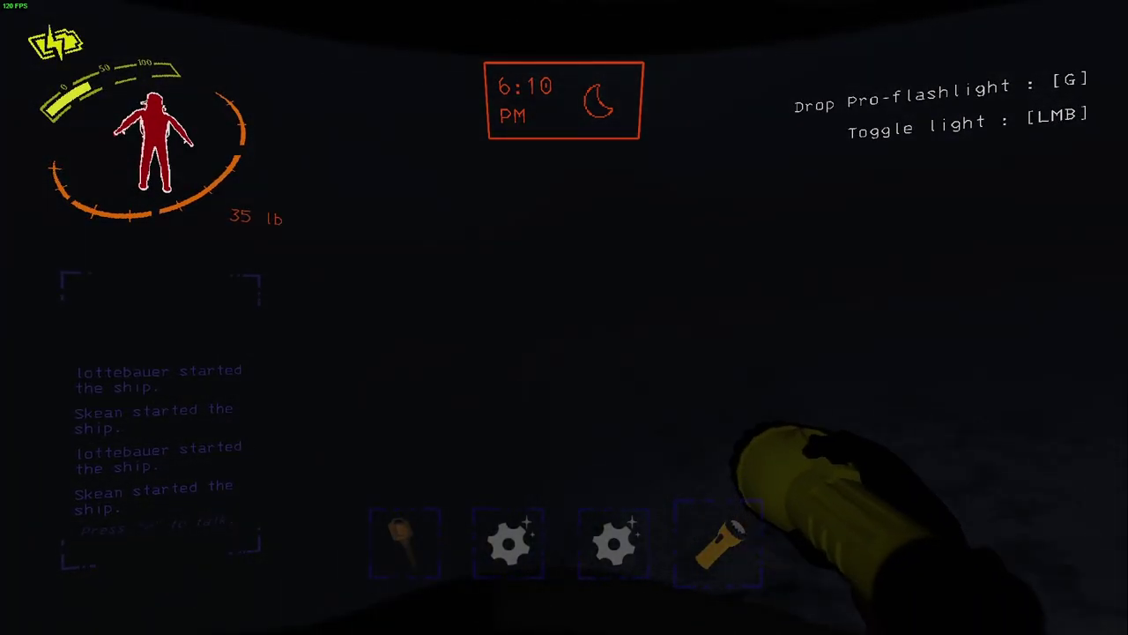
pyautogui.click(564, 317)
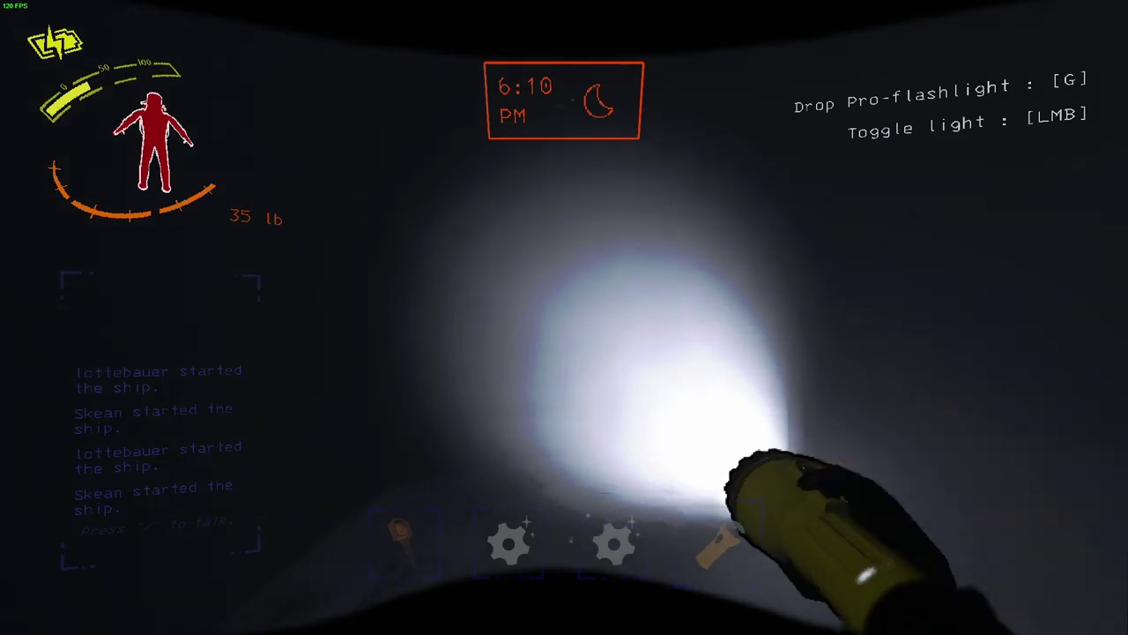
pyautogui.press('w')
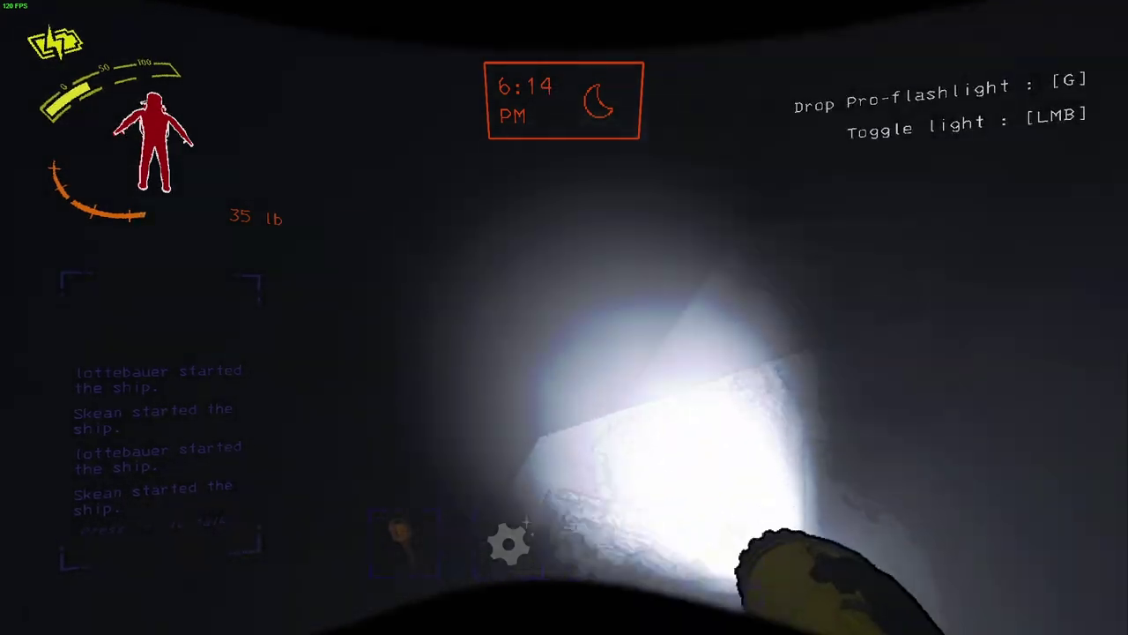
# Sprint through the tunnel toward the rock ledge.
pyautogui.hotkey('shift', 'w')
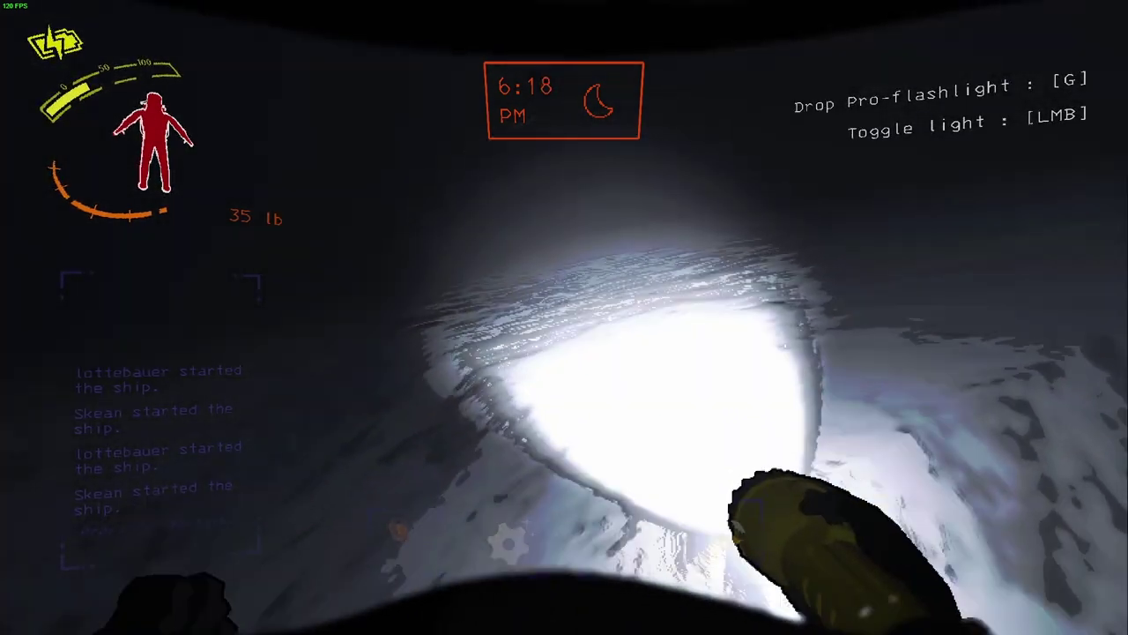